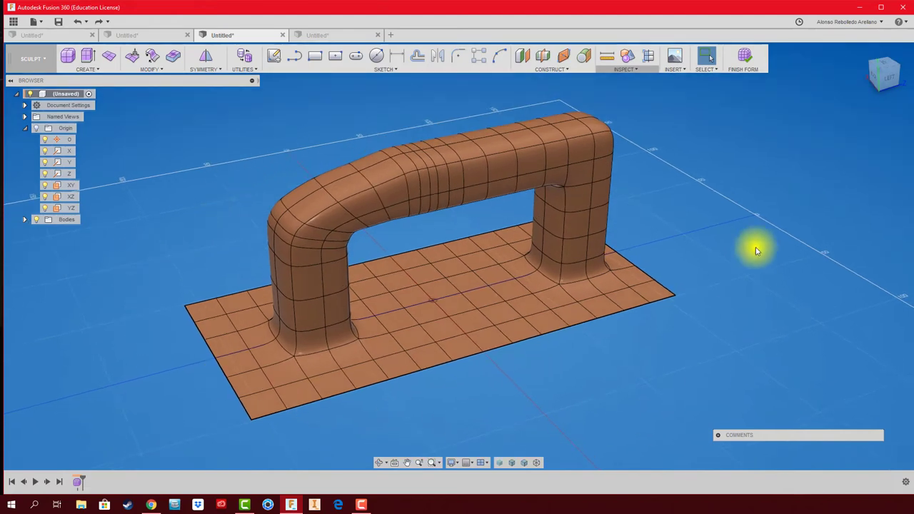
- Slice the handle with a YZ-plane section analysis and orbit to view its cross-section
mouse_move(755, 247)
middle_mouse_down("shift")
mouse_move(744, 190)
mouse_move(713, 193)
mouse_move(669, 164)
mouse_move(666, 146)
middle_mouse_up("shift")
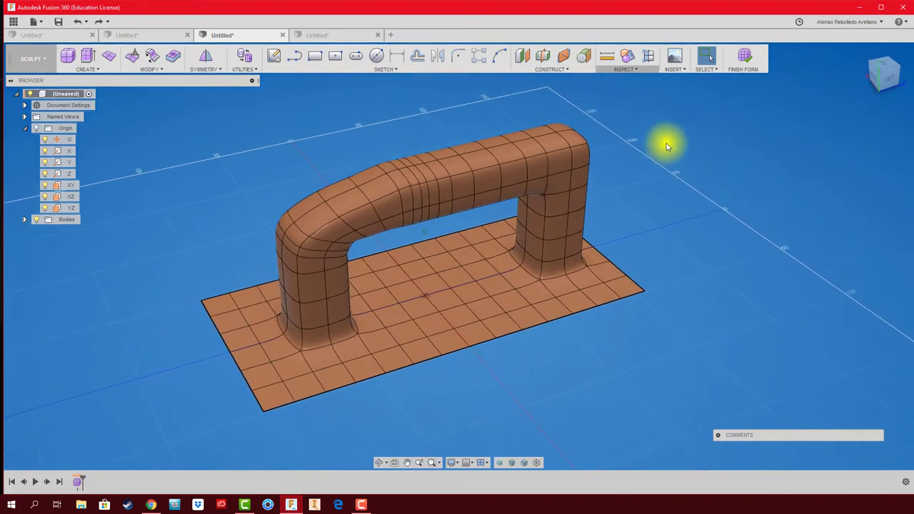
left_click(632, 69)
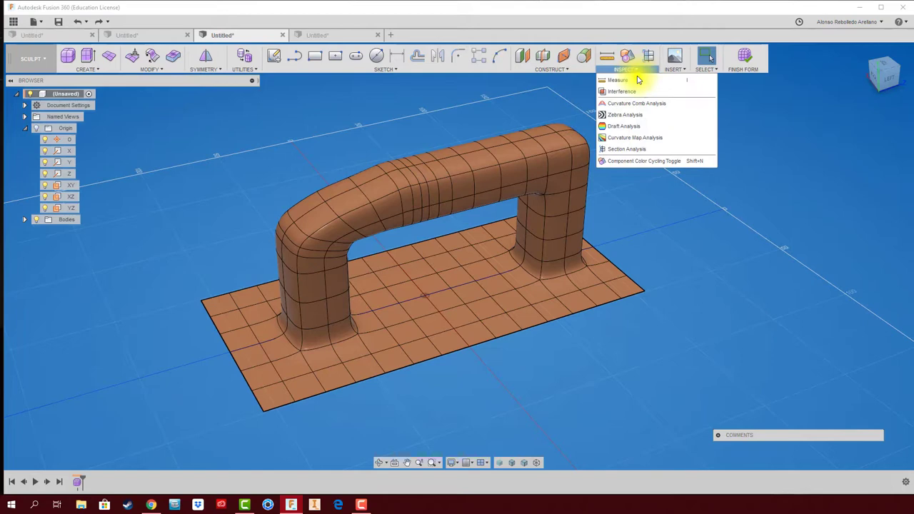
left_click(632, 149)
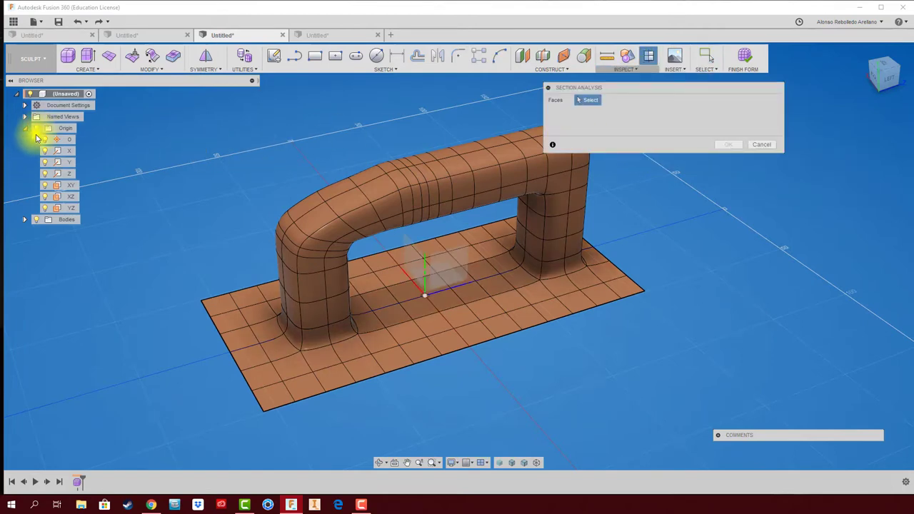
left_click(459, 249)
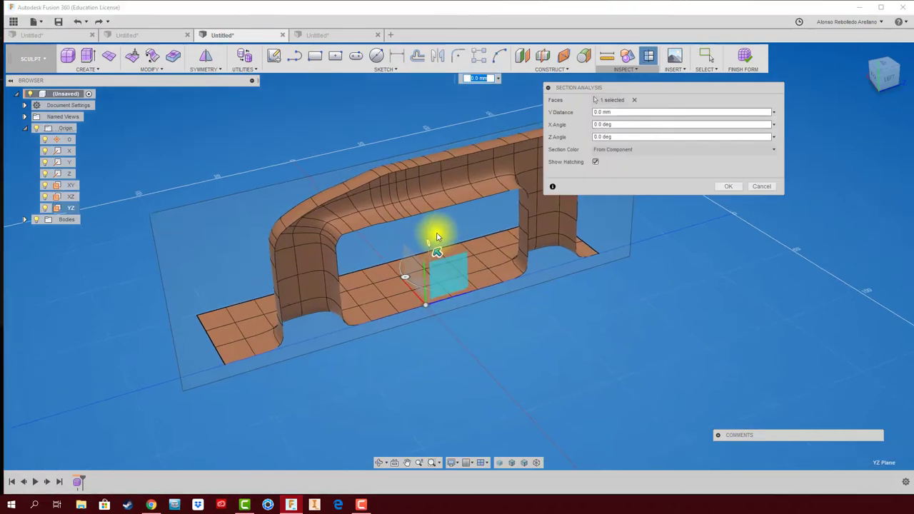
mouse_move(437, 235)
middle_mouse_down("shift")
mouse_move(690, 196)
mouse_move(632, 149)
mouse_move(564, 157)
mouse_move(483, 184)
mouse_move(490, 186)
middle_mouse_up("shift")
left_click(728, 186)
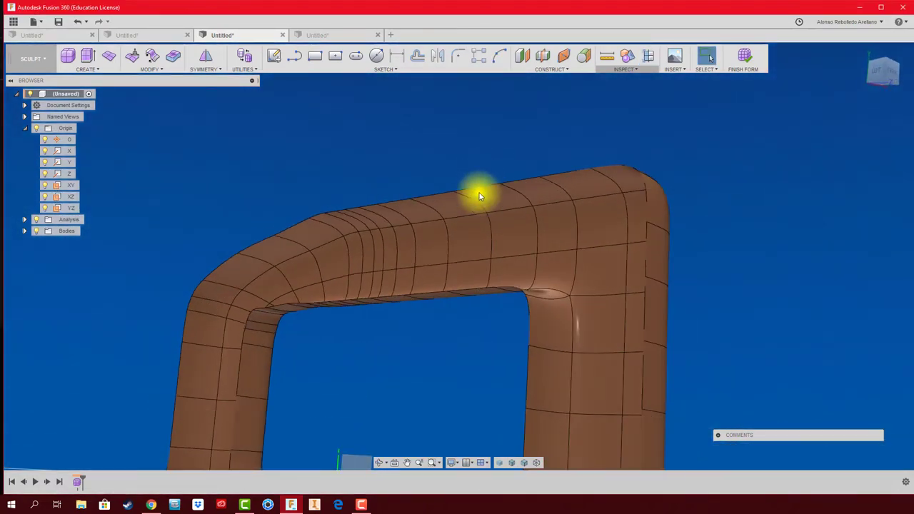
key("F5")
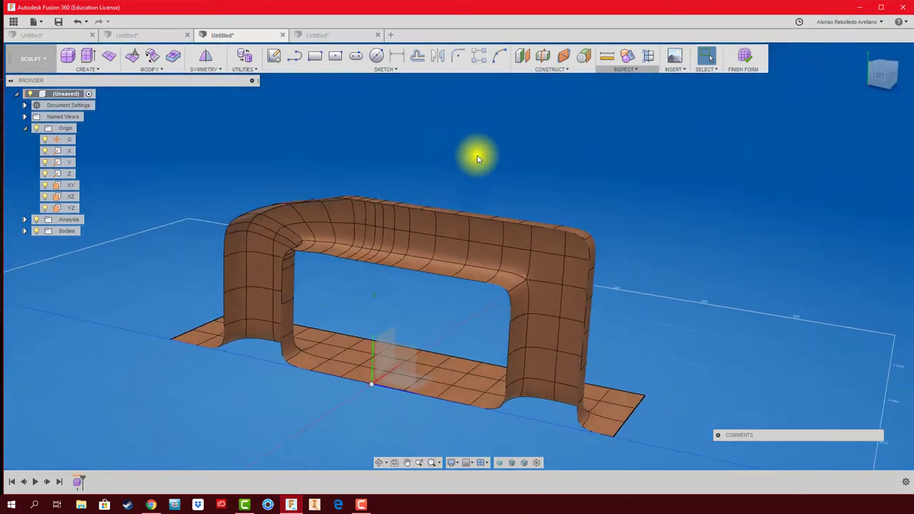
mouse_move(477, 158)
middle_mouse_down("shift")
mouse_move(500, 153)
mouse_move(492, 143)
mouse_move(343, 141)
middle_mouse_up("shift")
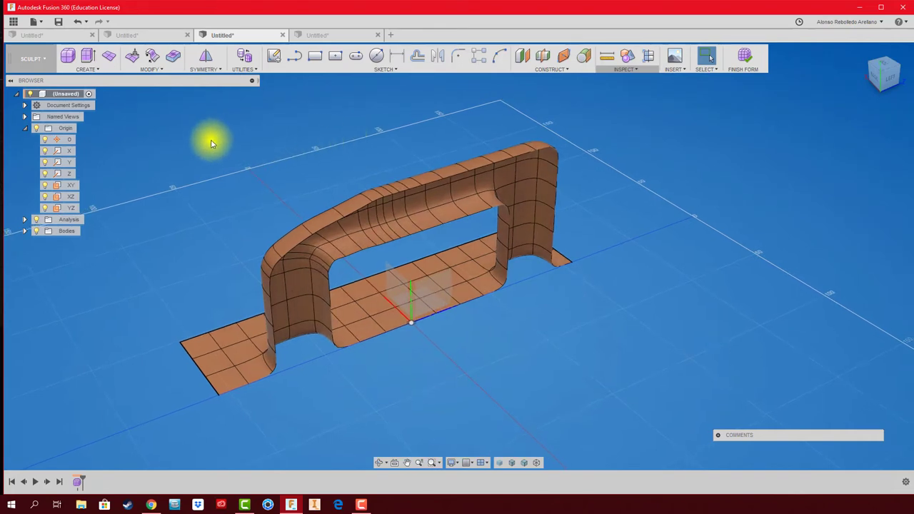
- Preview a -2 mm Thicken on the handle's T-spline body, checked from the Left view
left_click(172, 57)
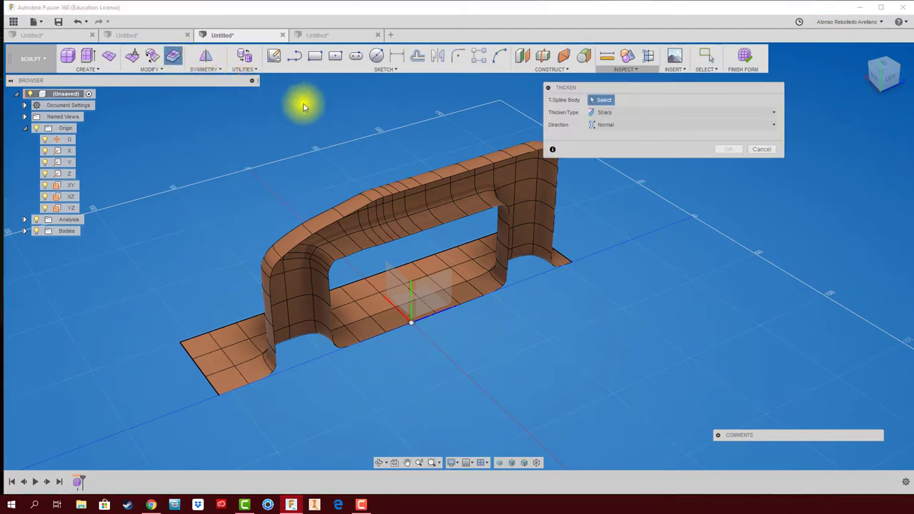
left_click(378, 203)
middle_click_drag(379, 200, 571, 236, "shift")
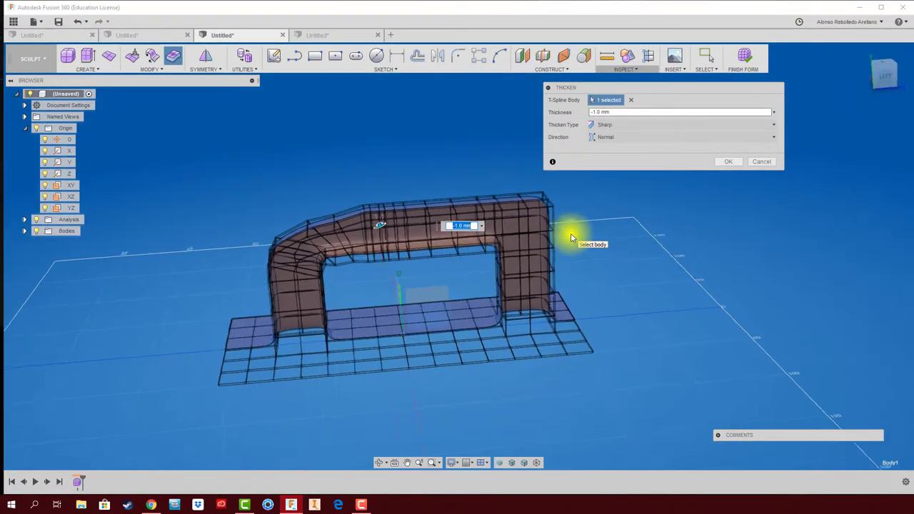
left_click(881, 80)
scroll(614, 354, "up", 3)
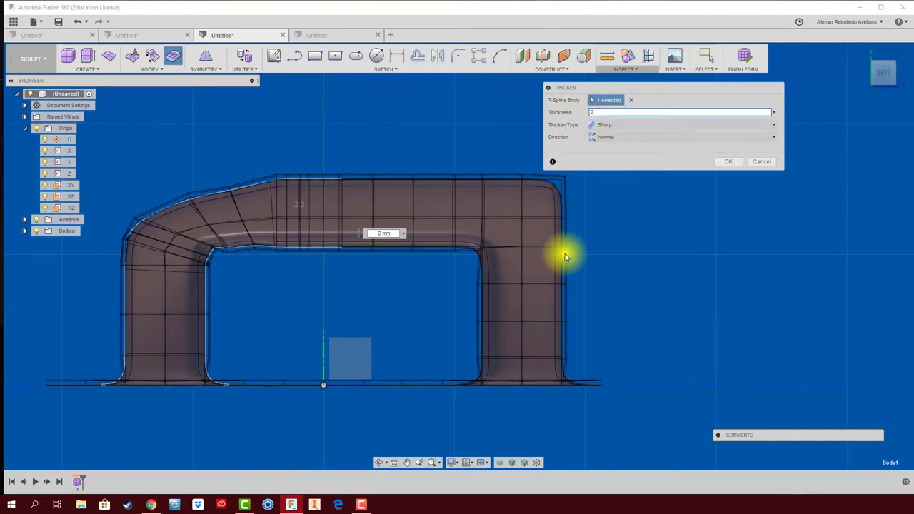
scroll(566, 268, "up", 2)
scroll(568, 257, "up", 3)
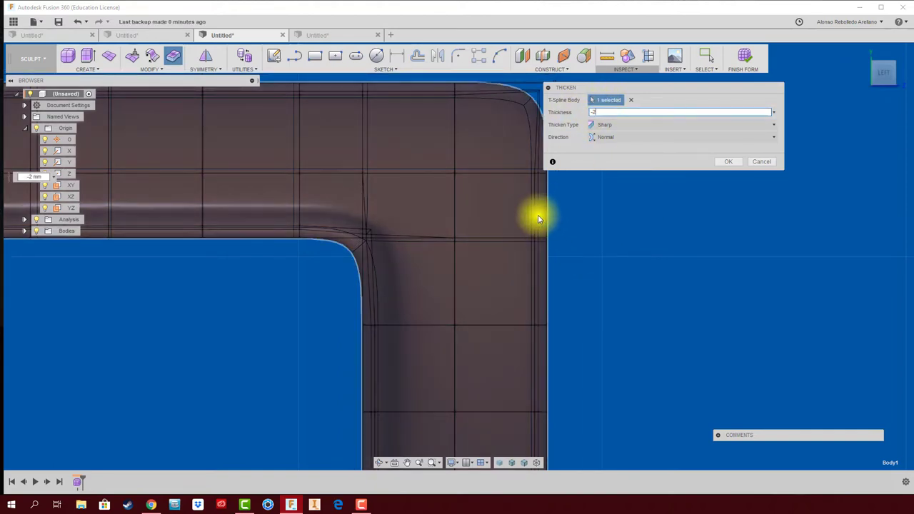
scroll(572, 266, "down", 5)
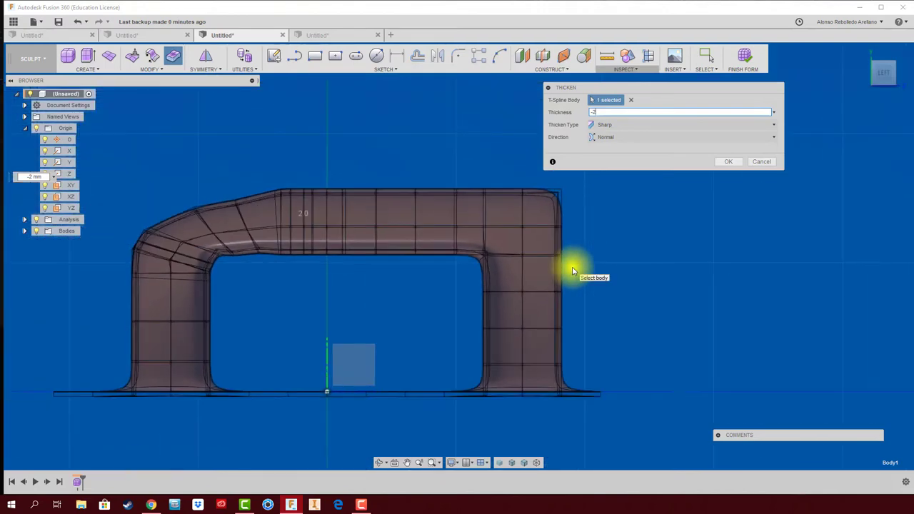
- Apply the -2 mm handle thickening, keeping Sharp type and Normal direction
left_click(698, 126)
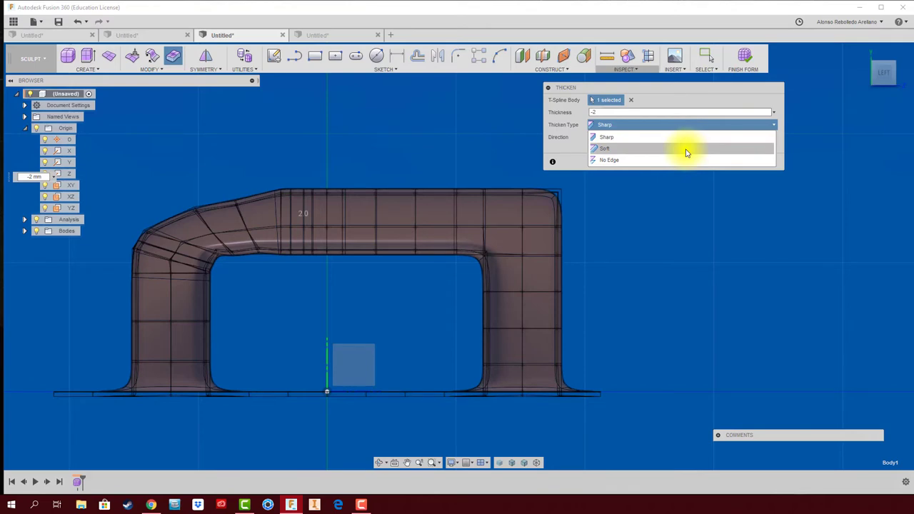
left_click(646, 202)
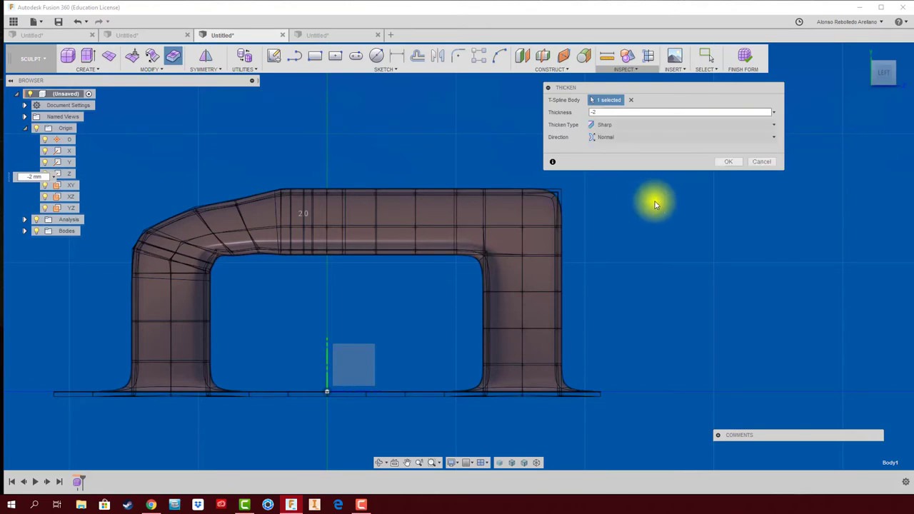
left_click(639, 141)
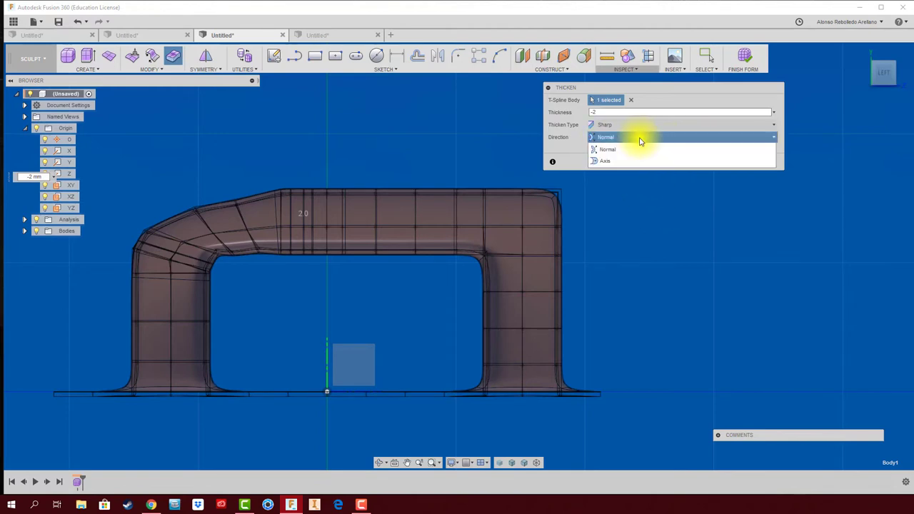
left_click(643, 200)
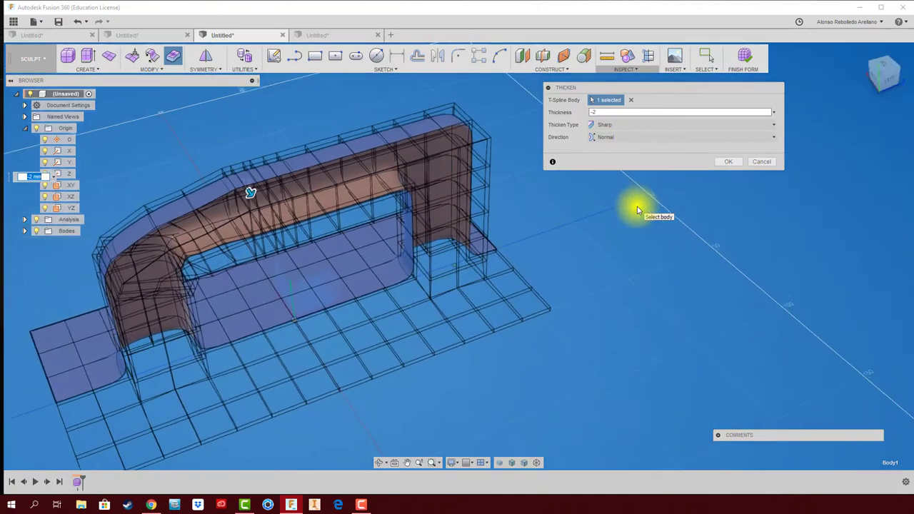
left_click(726, 162)
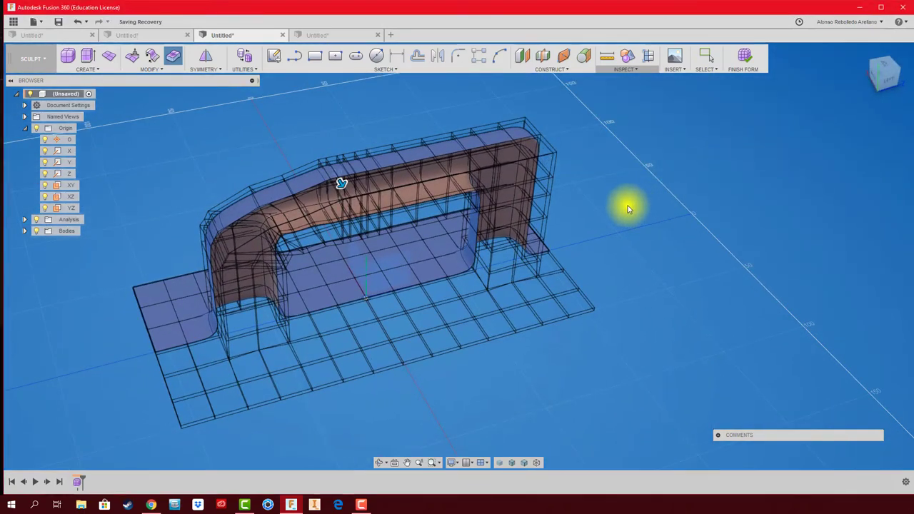
mouse_move(627, 207)
middle_mouse_down("shift")
mouse_move(620, 210)
mouse_move(663, 241)
mouse_move(632, 220)
mouse_move(573, 147)
mouse_move(552, 231)
middle_mouse_up("shift")
- Zoom and orbit to inspect the thickened flange and the whole handle with its plate
scroll(665, 257, "up", 3)
scroll(532, 227, "down", 3)
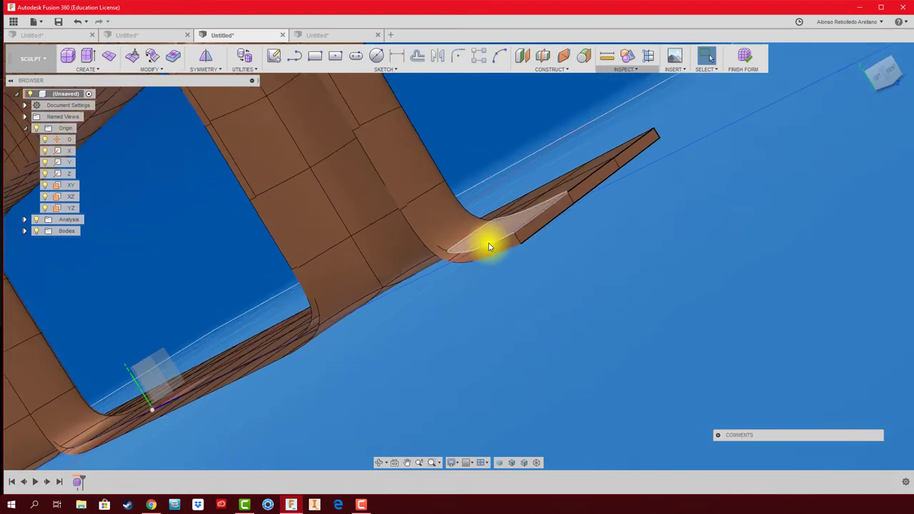
mouse_move(490, 245)
middle_mouse_down("shift")
mouse_move(440, 265)
mouse_move(604, 203)
mouse_move(636, 149)
mouse_move(638, 82)
middle_mouse_up("shift")
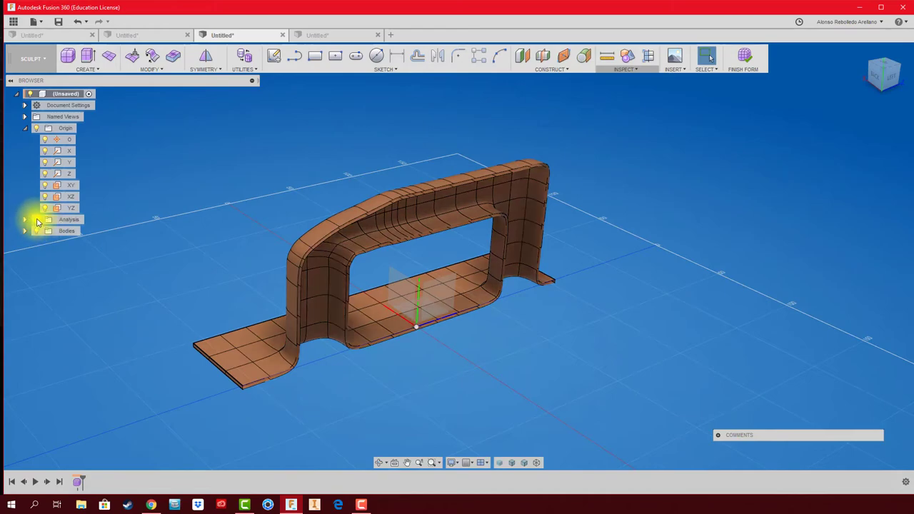
mouse_move(224, 200)
middle_mouse_down("shift")
mouse_move(224, 216)
mouse_move(342, 348)
mouse_move(302, 350)
mouse_move(285, 326)
mouse_move(324, 336)
mouse_move(374, 317)
mouse_move(393, 204)
mouse_move(330, 249)
mouse_move(385, 297)
mouse_move(393, 288)
mouse_move(245, 168)
middle_mouse_up("shift")
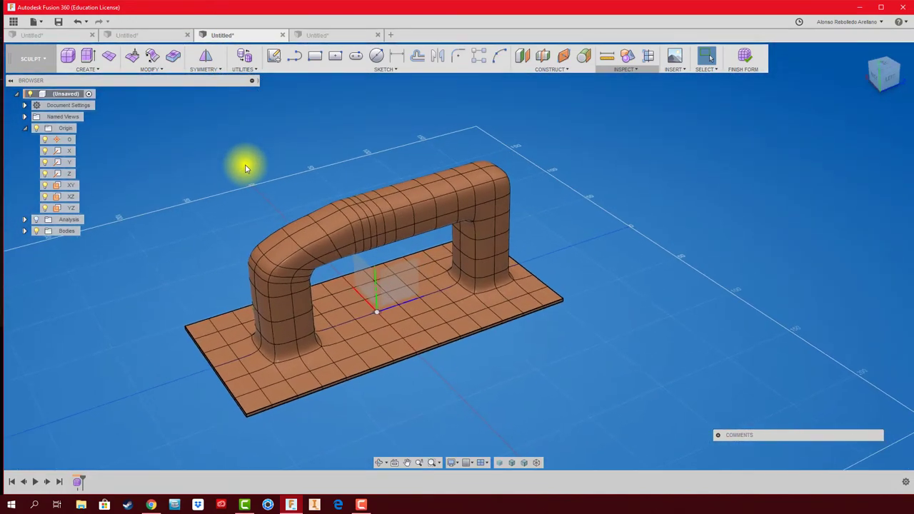
- In the padlock-shaped body's document, add a section analysis through a picked body face
left_click(331, 35)
mouse_move(617, 264)
middle_mouse_down("shift")
mouse_move(622, 214)
mouse_move(418, 153)
middle_mouse_up("shift")
left_click(624, 72)
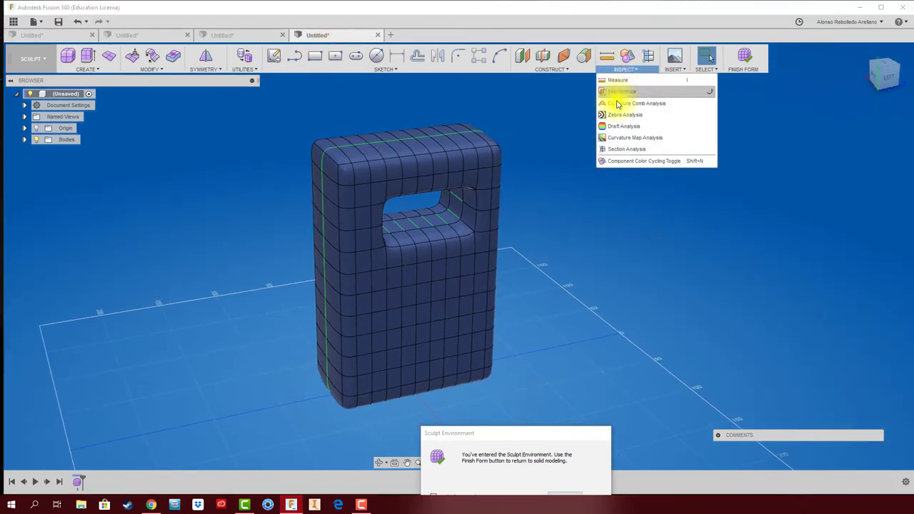
left_click(614, 149)
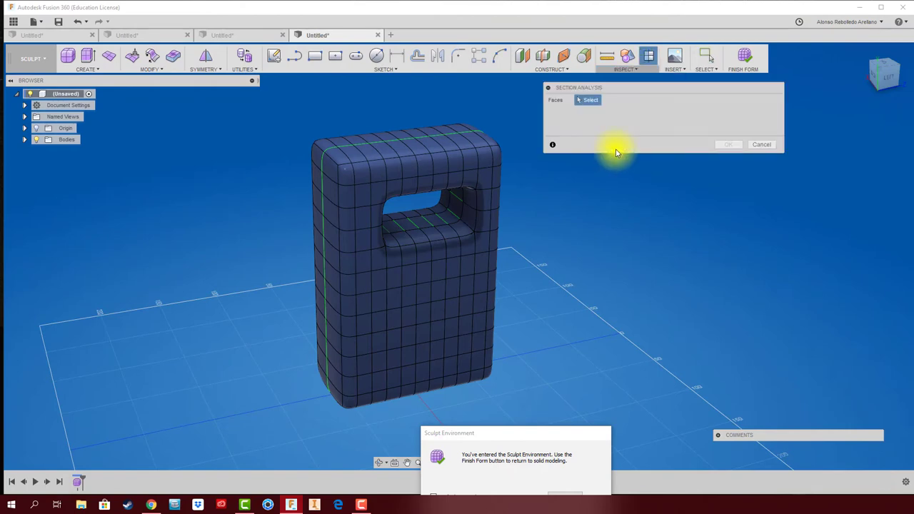
mouse_move(40, 153)
middle_mouse_down("shift")
mouse_move(149, 179)
mouse_move(52, 130)
middle_mouse_up("shift")
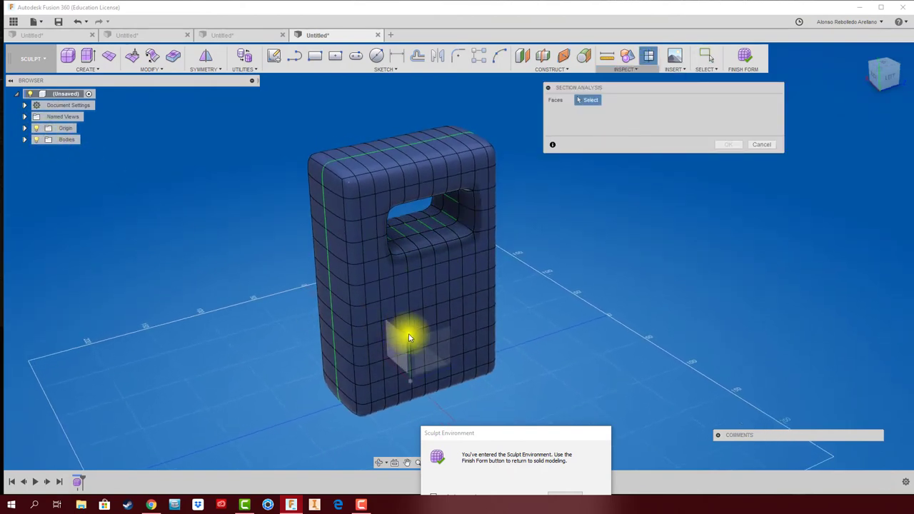
left_click(437, 340)
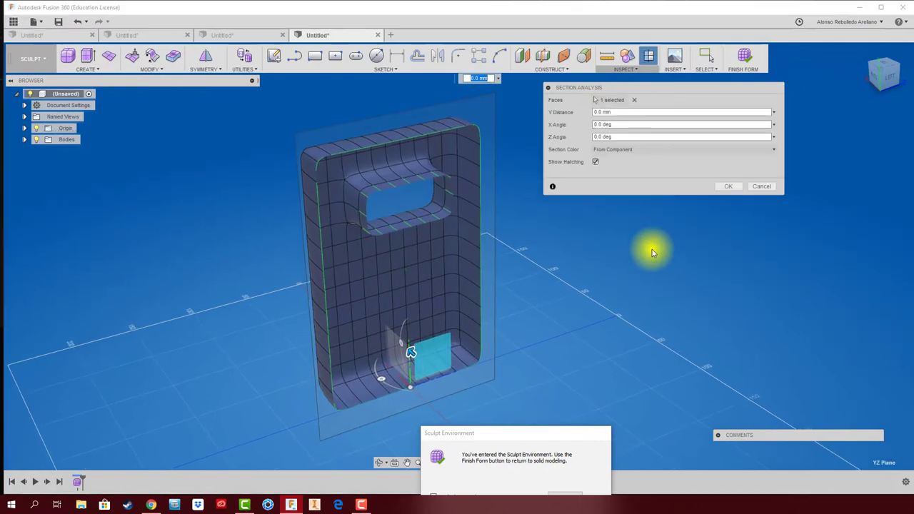
left_click(725, 186)
mouse_move(715, 200)
middle_mouse_down("shift")
mouse_move(608, 228)
mouse_move(598, 219)
mouse_move(616, 183)
mouse_move(624, 193)
mouse_move(252, 81)
middle_mouse_up("shift")
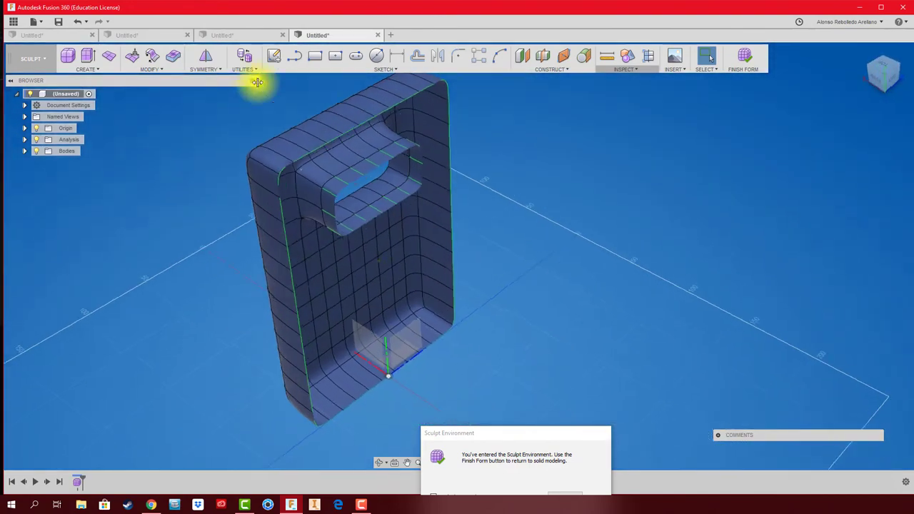
- Thicken the padlock body to 2 mm with Soft edges, then orbit around the shell
left_click(173, 55)
middle_click_drag(198, 108, 487, 155, "shift")
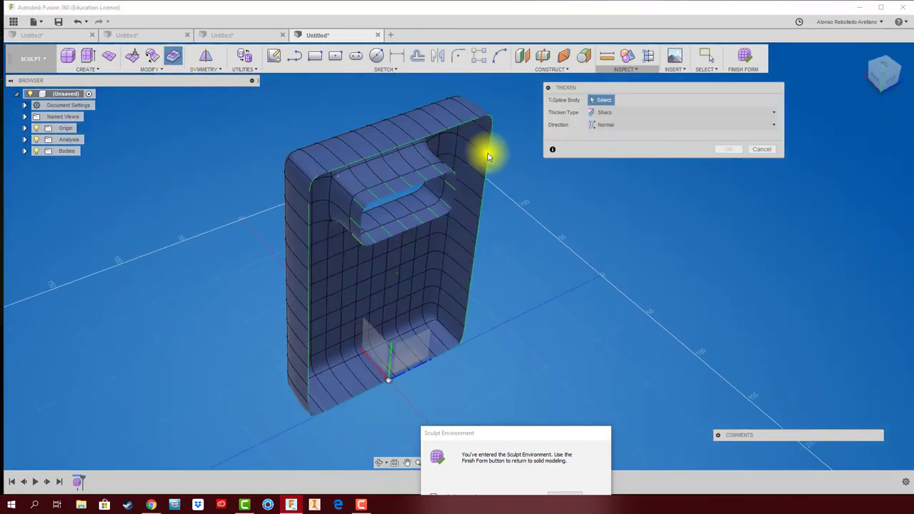
left_click(428, 122)
middle_click_drag(617, 198, 607, 133, "shift")
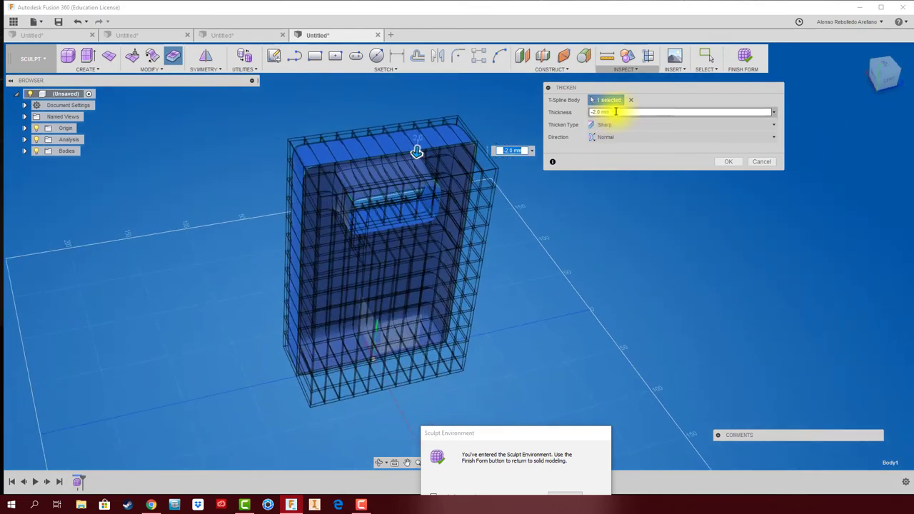
left_click_drag(620, 112, 574, 112)
type("2")
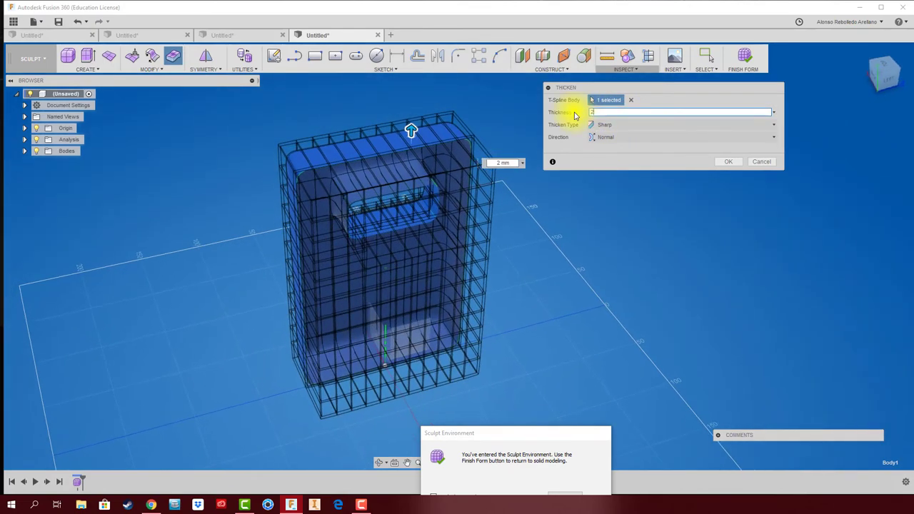
left_click(667, 125)
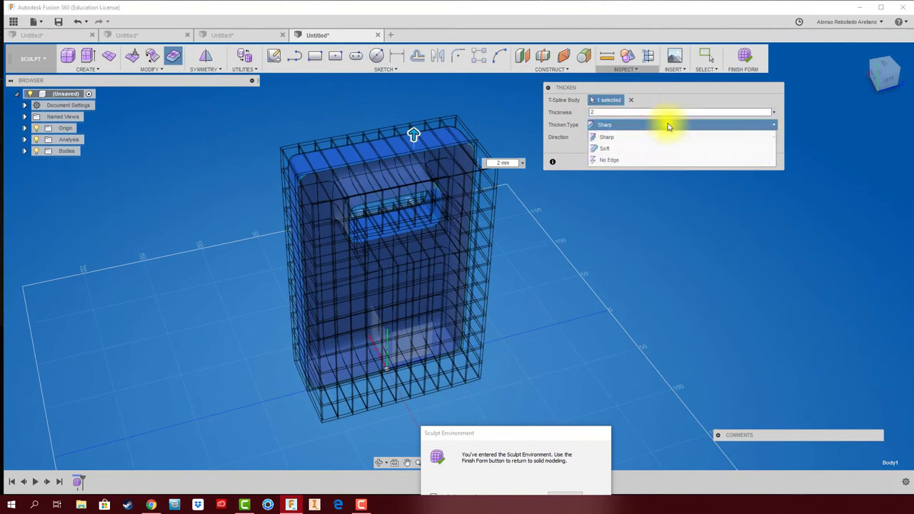
left_click(632, 148)
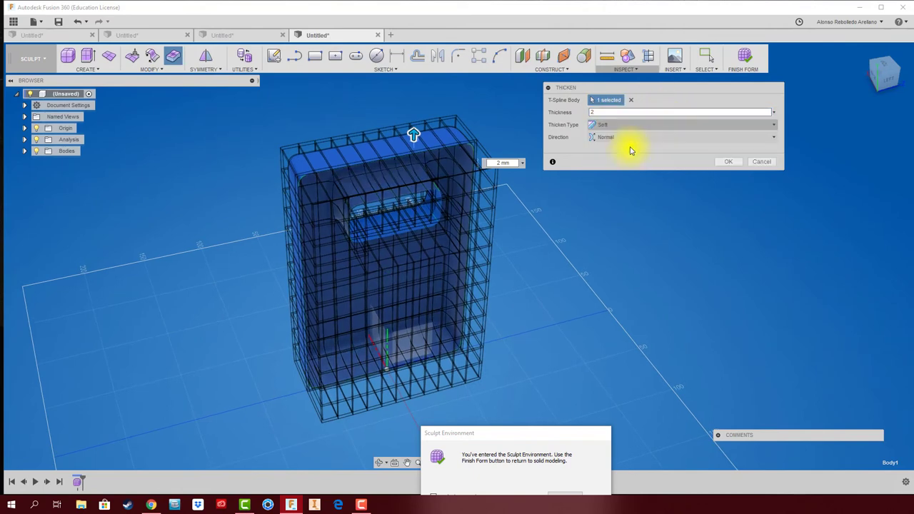
left_click(729, 163)
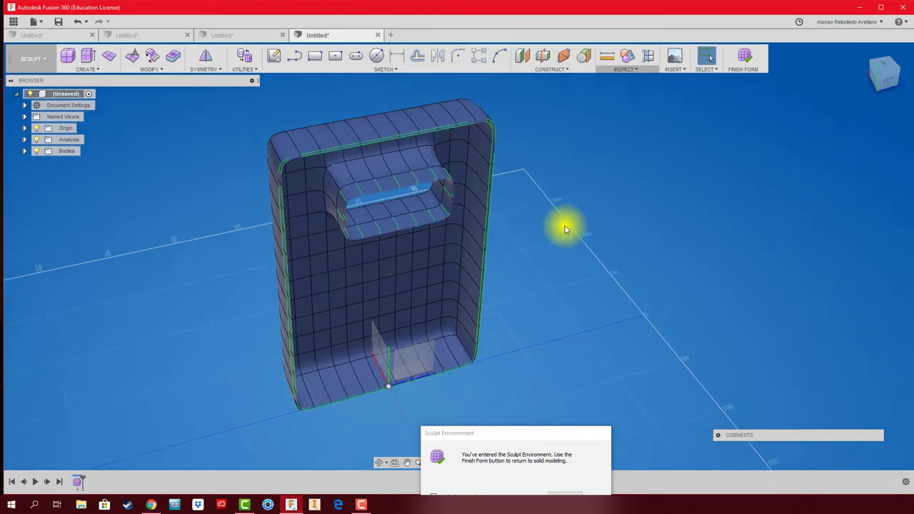
mouse_move(562, 227)
middle_mouse_down("shift")
mouse_move(589, 182)
mouse_move(622, 207)
mouse_move(259, 193)
mouse_move(214, 175)
middle_mouse_up("shift")
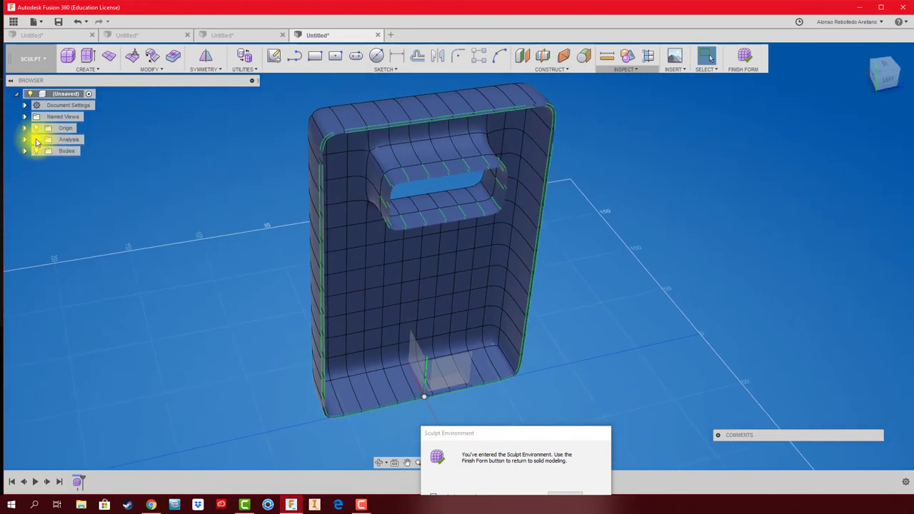
mouse_move(37, 142)
middle_mouse_down("shift")
mouse_move(31, 138)
mouse_move(220, 204)
middle_mouse_up("shift")
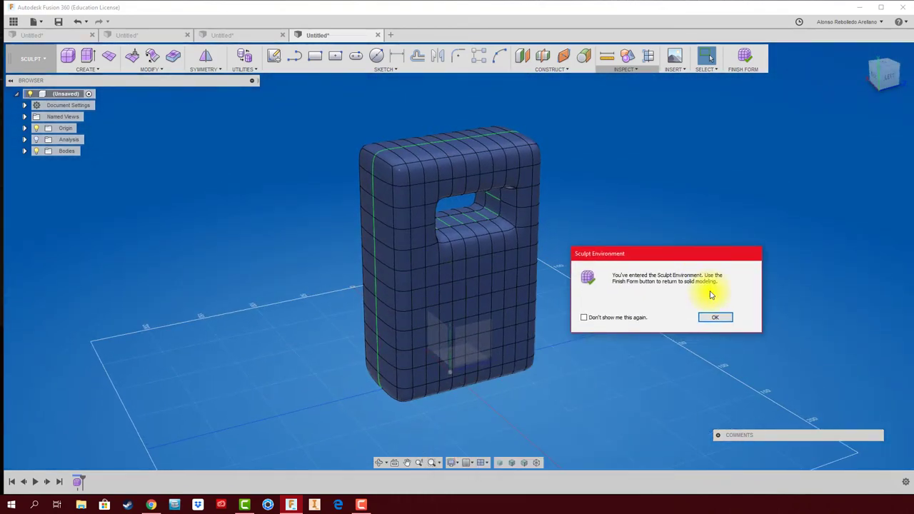
- Display the padlock body as a wireframe from the Left view and zoom into its top edge
left_click(716, 322)
left_click(887, 77)
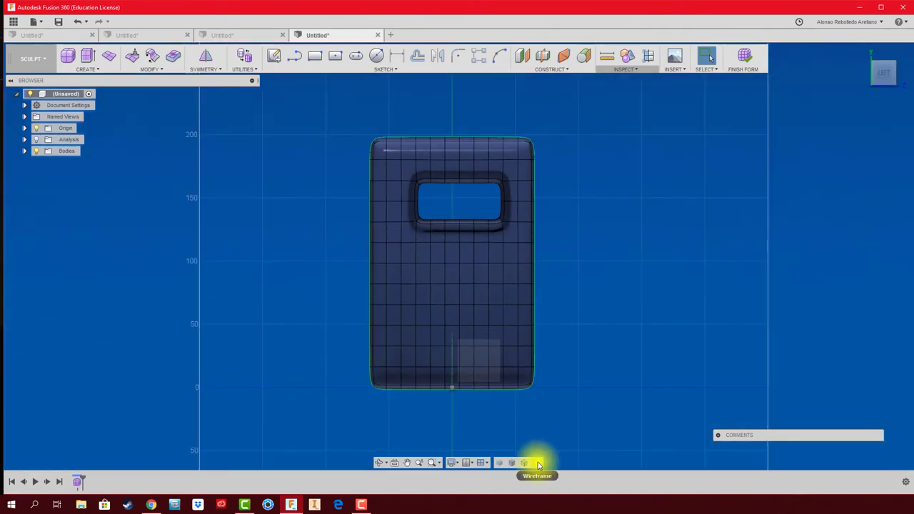
left_click(538, 462)
scroll(540, 164, "up", 3)
scroll(535, 184, "up", 3)
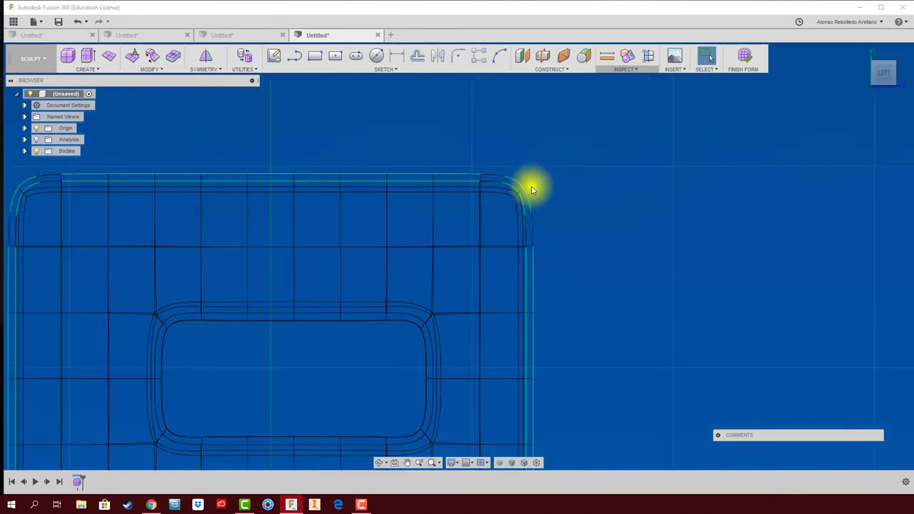
scroll(596, 264, "down", 3)
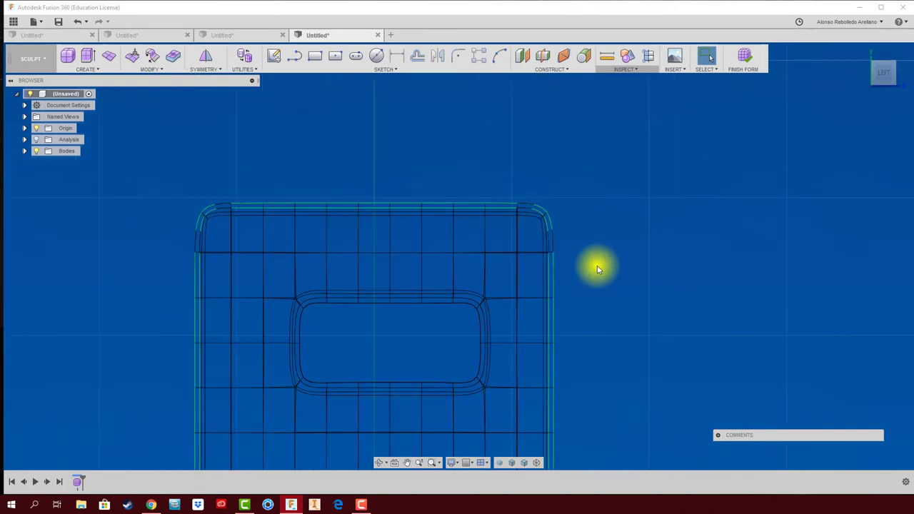
scroll(596, 265, "down", 3)
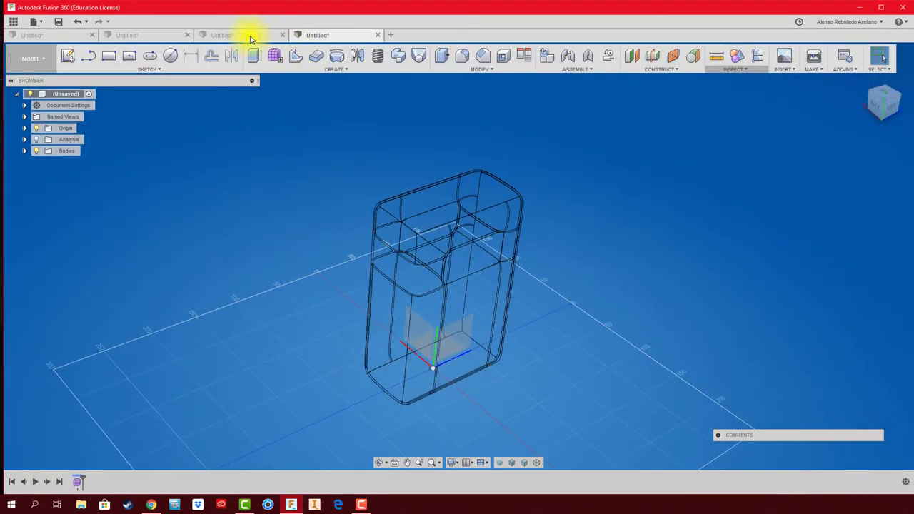
- Switch to the dumbbell design, dismiss the Sculpt notice and begin thickening its body
left_click(249, 39)
left_click(145, 38)
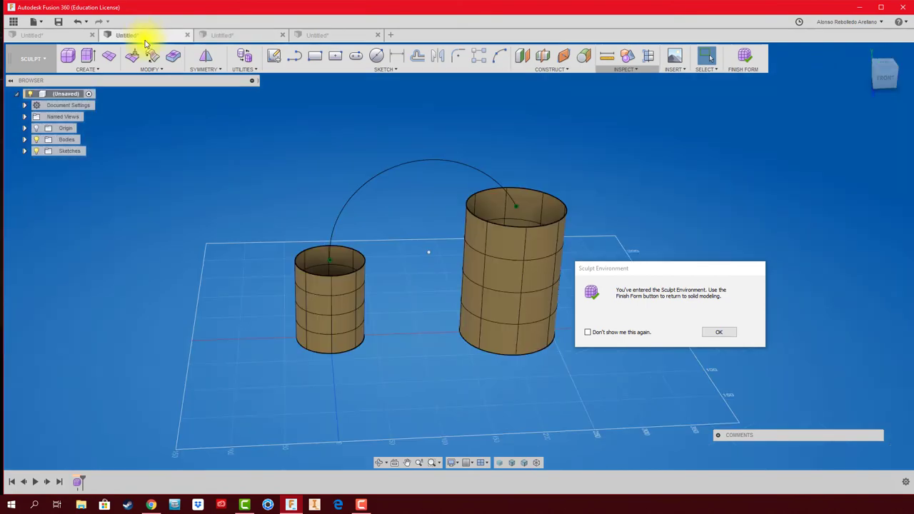
left_click(57, 35)
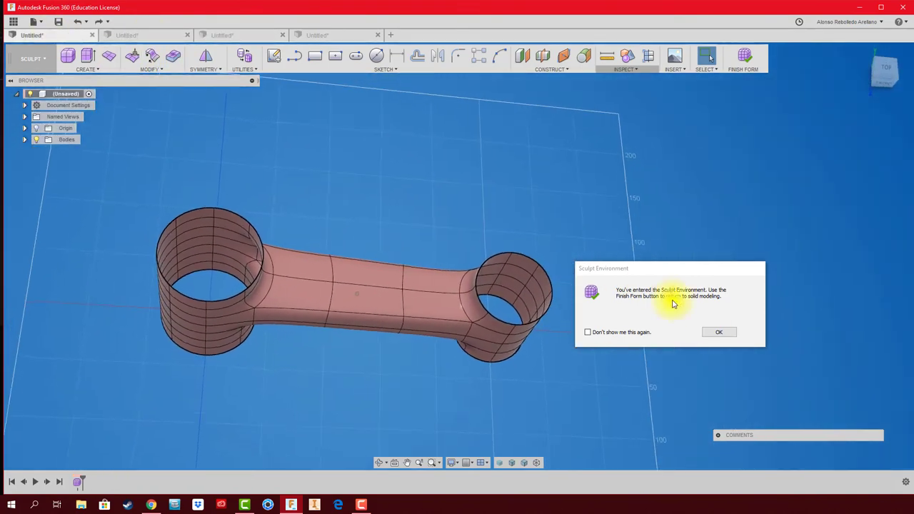
left_click(718, 332)
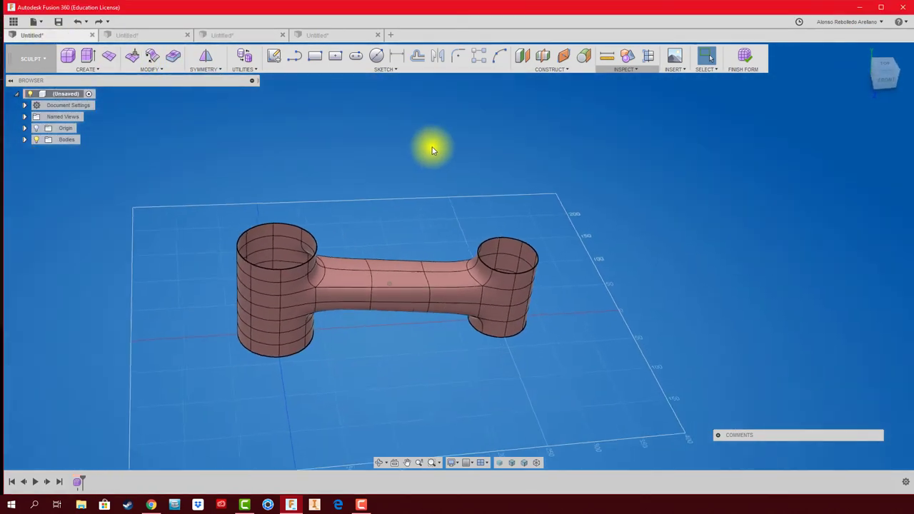
left_click(173, 56)
left_click(356, 284)
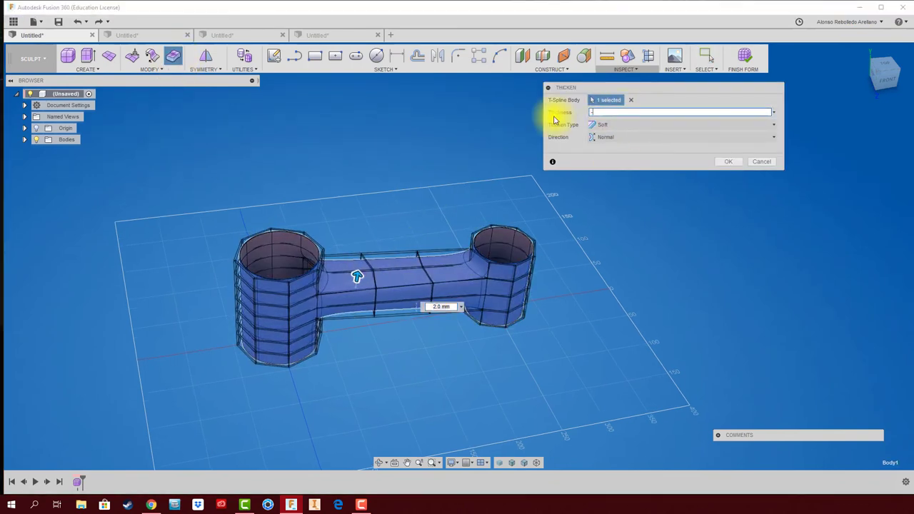
- Thicken the dumbbell body at -1 mm with Sharp edges and Normal direction, then fit the view
type("1")
left_click(605, 123)
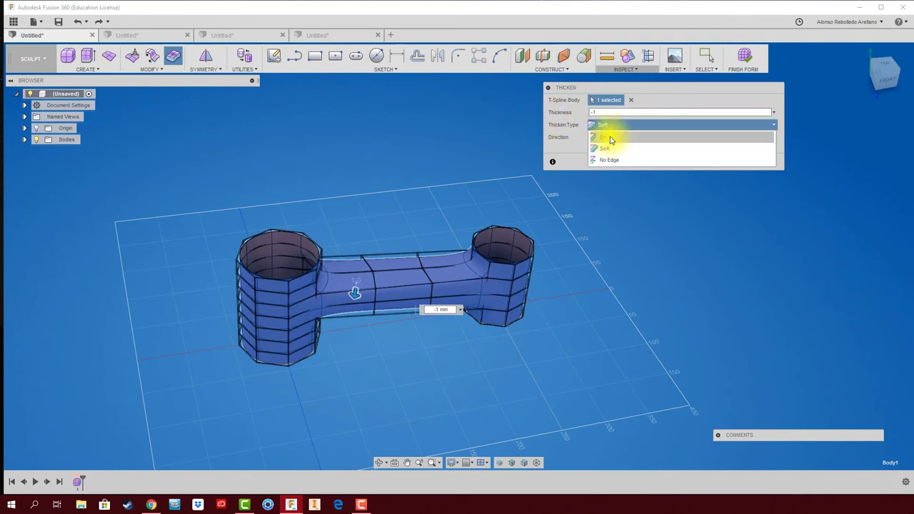
left_click(612, 136)
left_click(635, 137)
left_click(618, 151)
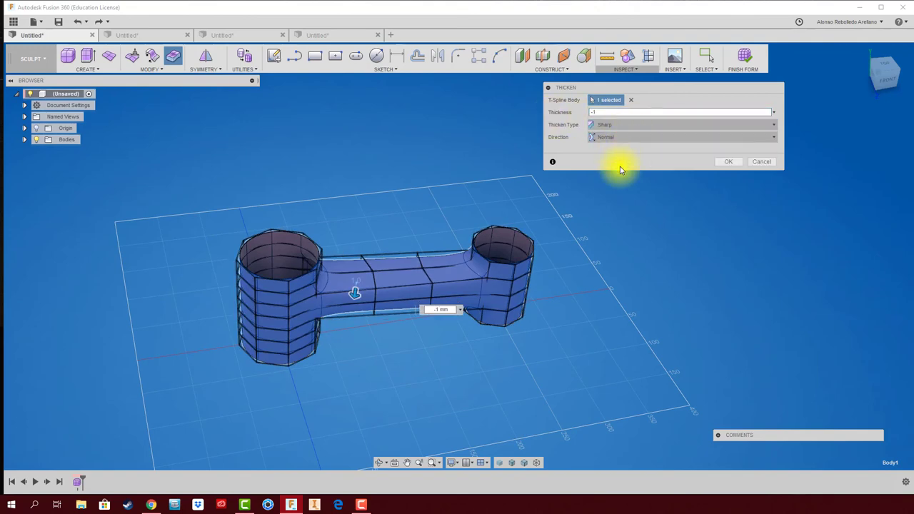
left_click(726, 163)
scroll(547, 274, "up", 5)
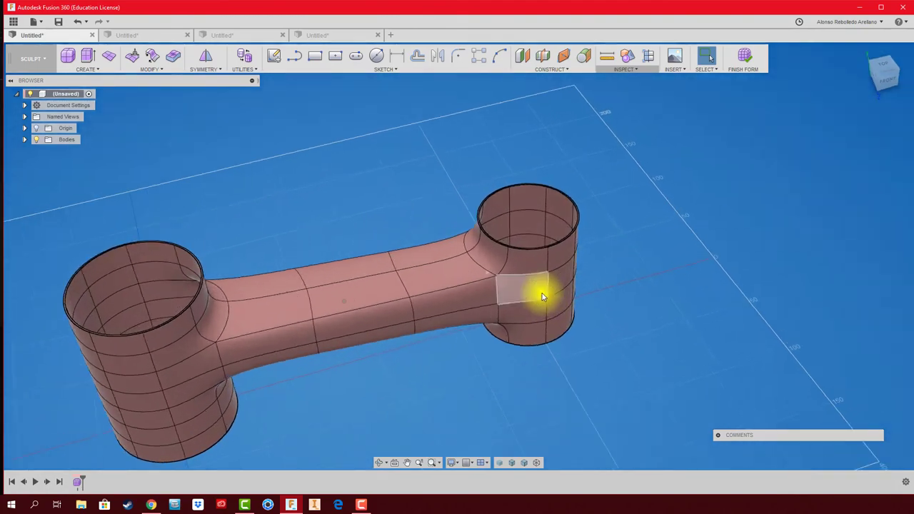
middle_click_drag(541, 292, 555, 240, "shift")
key("F6")
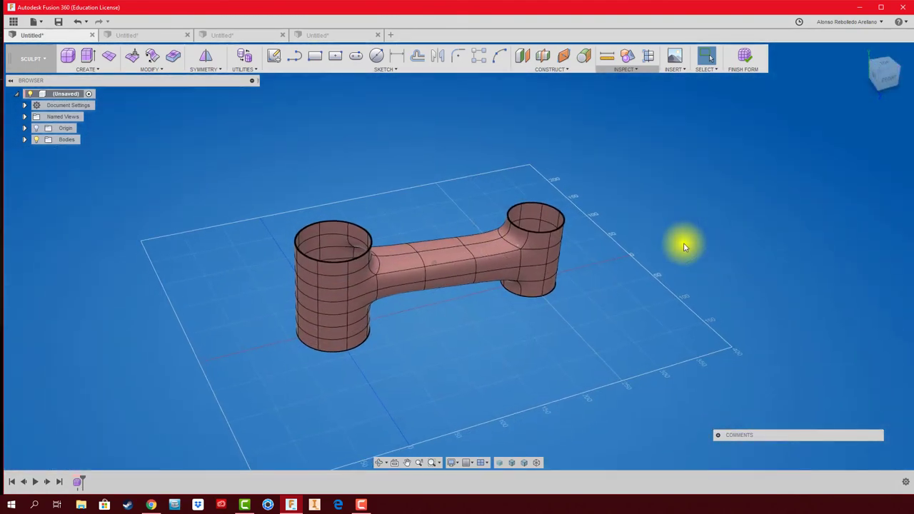